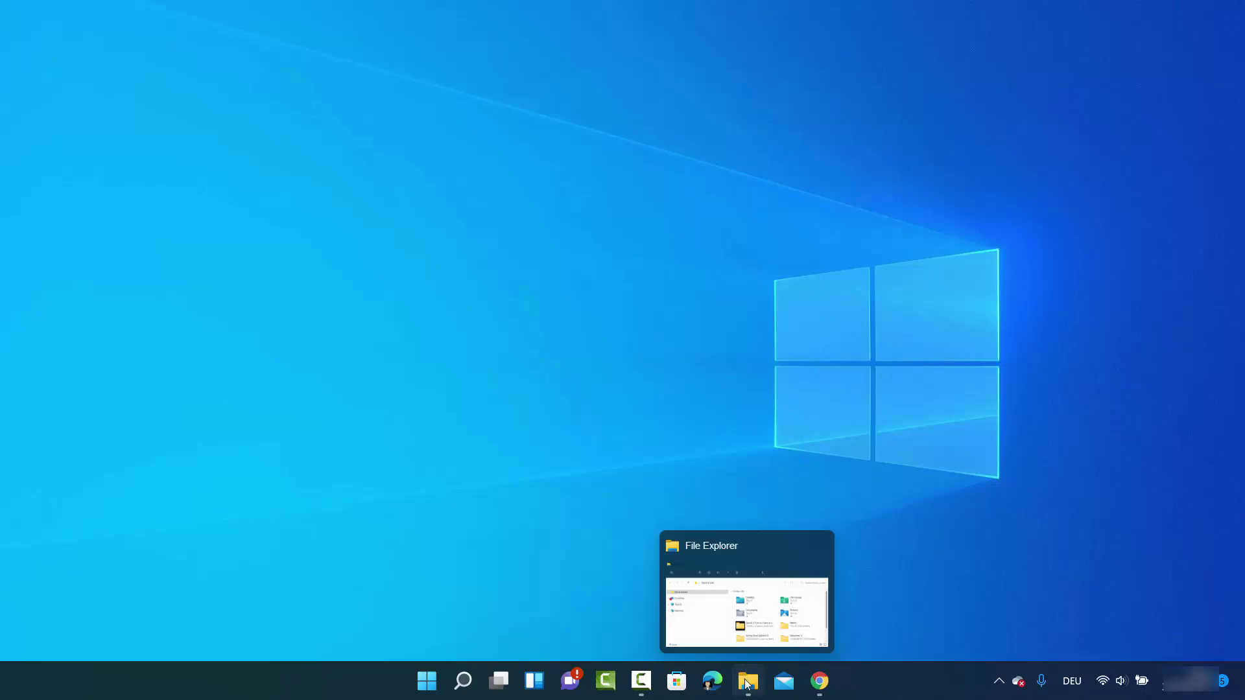
Step: Restore the File Explorer window from the taskbar to show Quick access
click(747, 682)
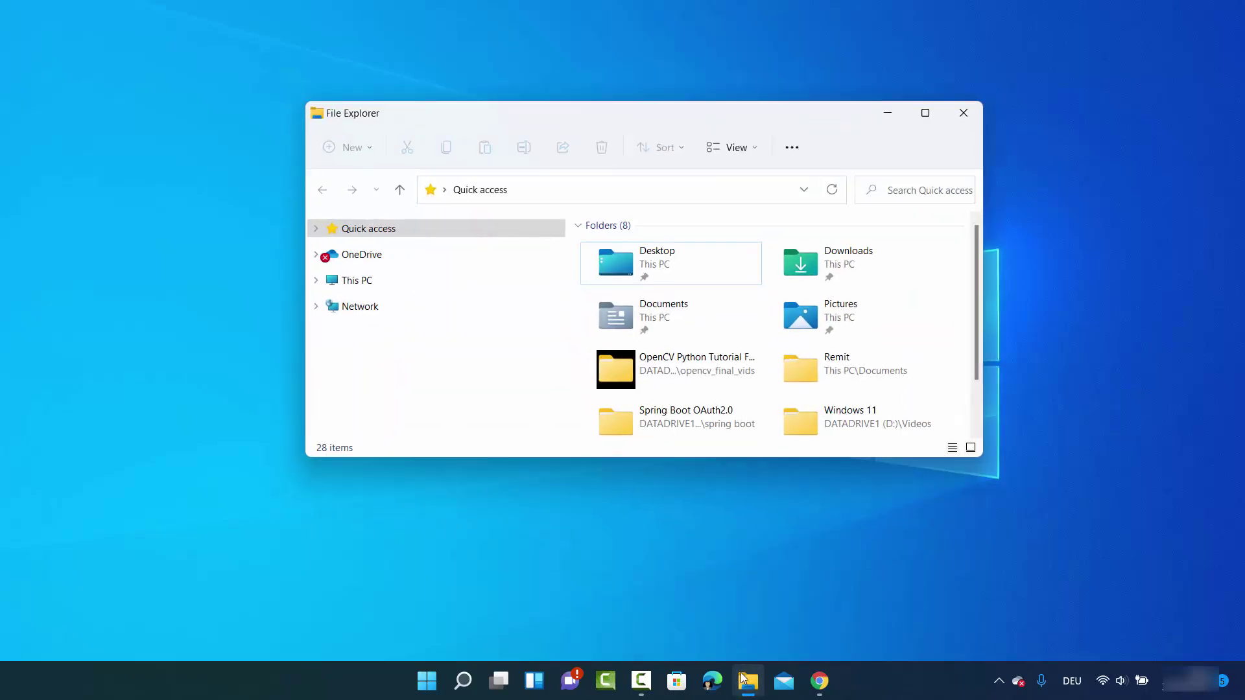
Step: Open the OneDrive folder and launch OneDrive Settings from its right-click menu
right_click(365, 260)
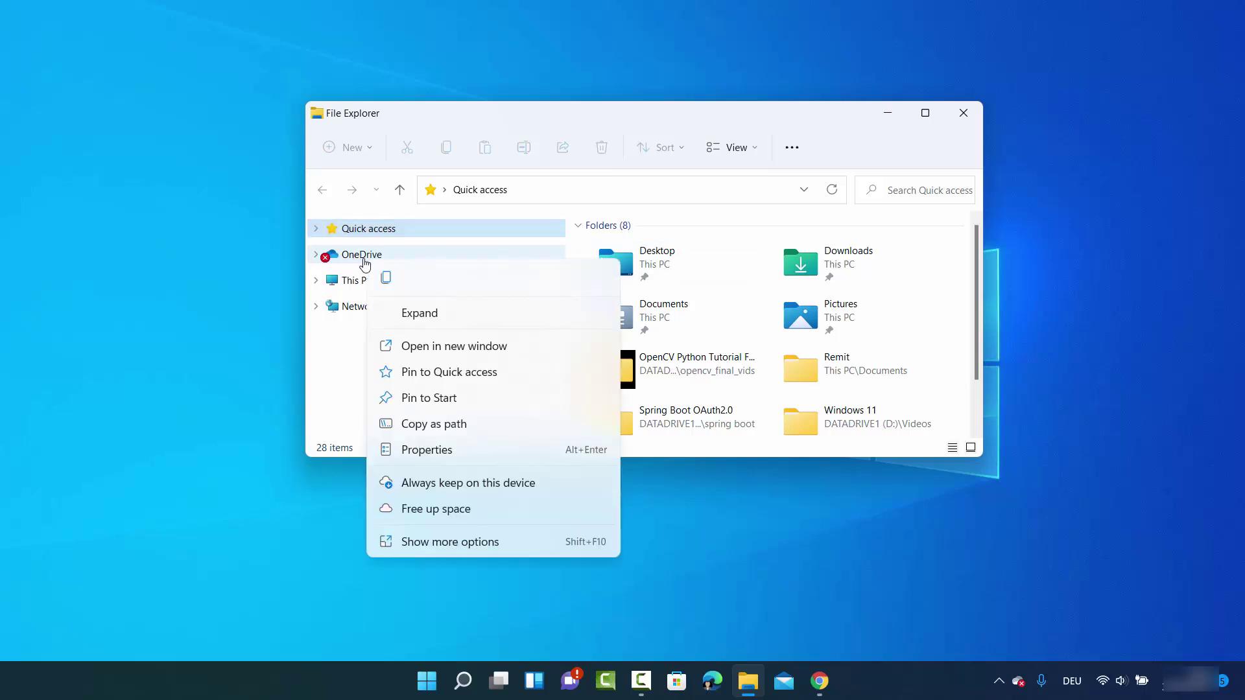
click(364, 259)
right_click(363, 263)
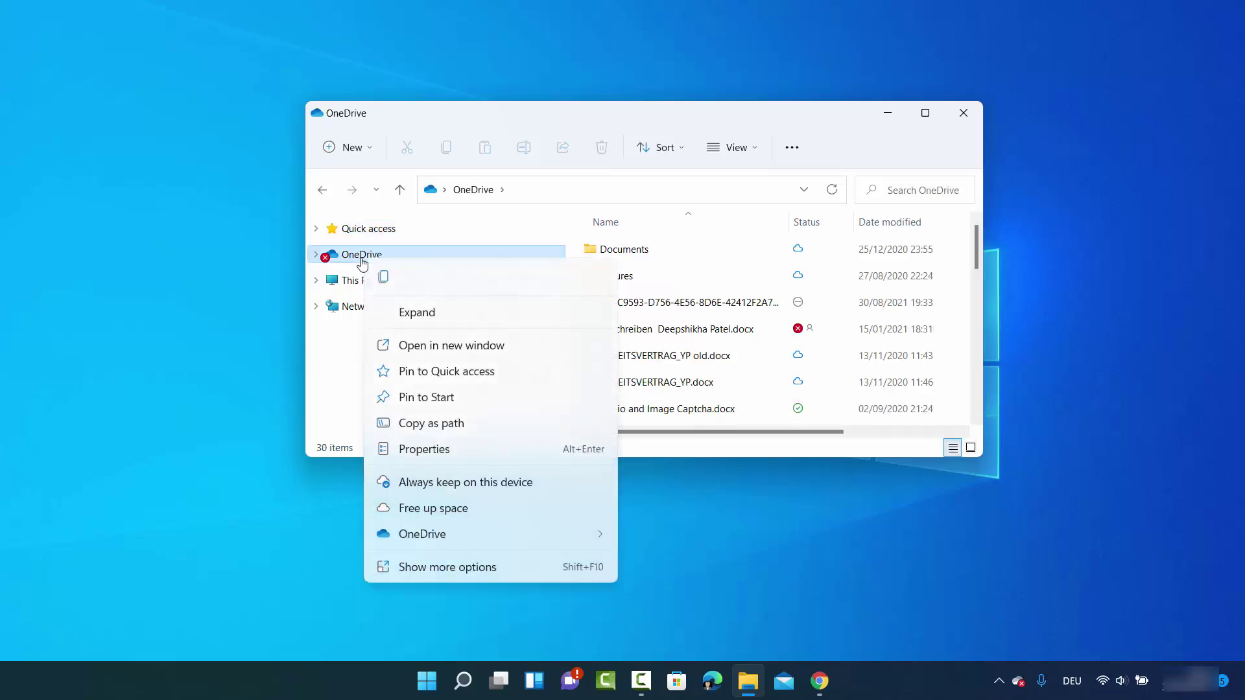
mouse_move(410, 539)
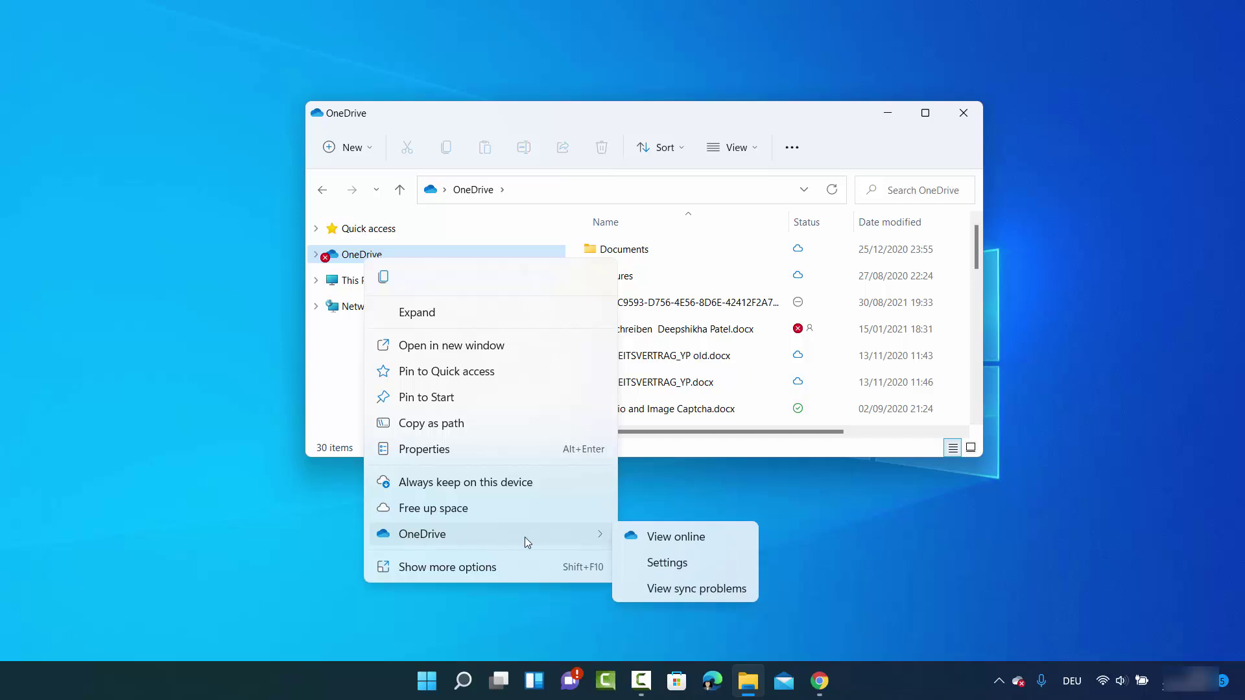
click(655, 567)
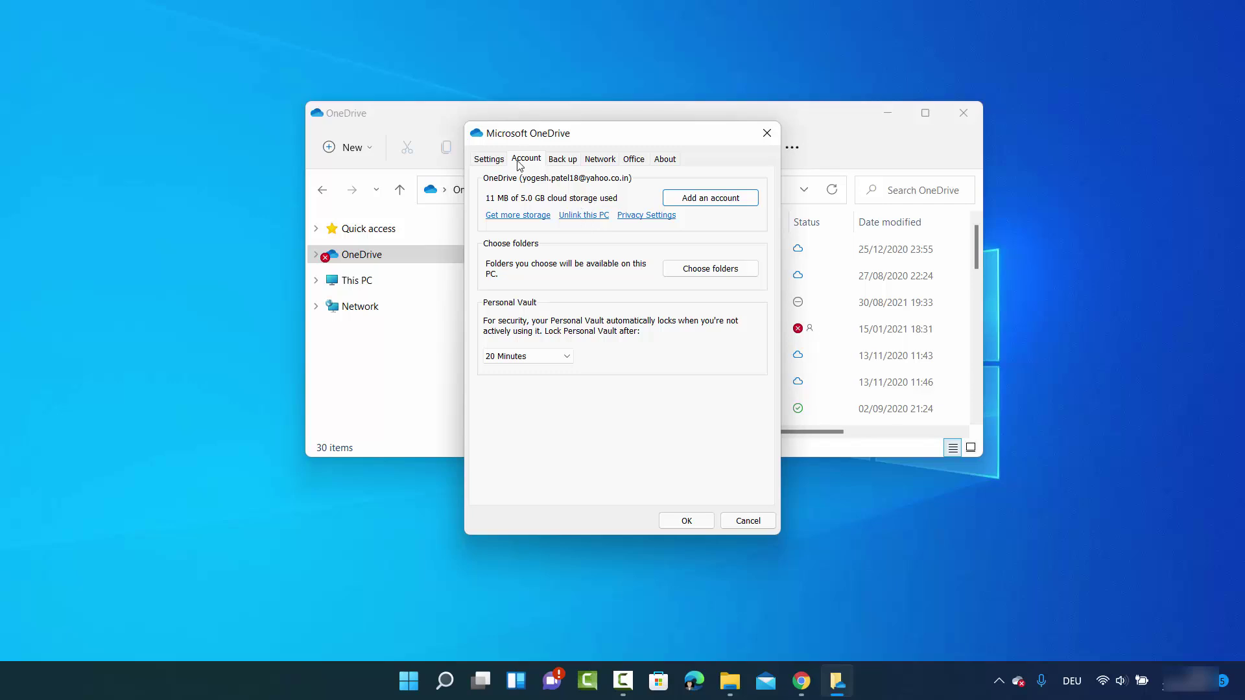
click(489, 160)
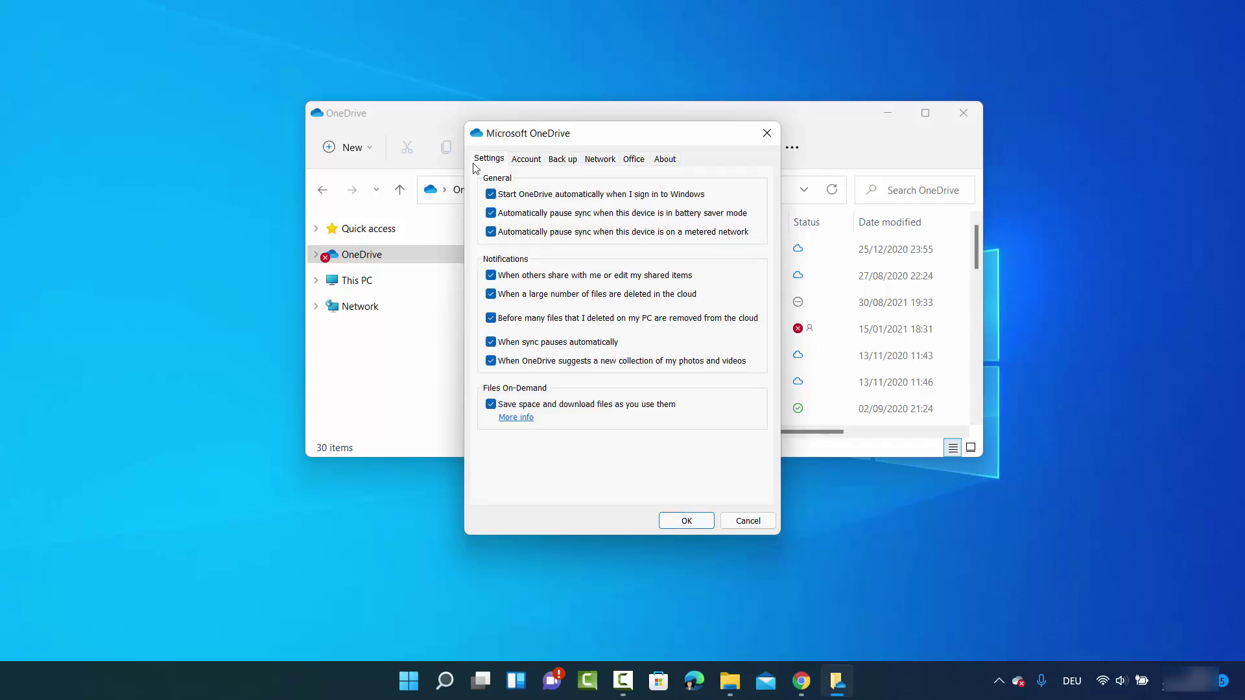
click(527, 161)
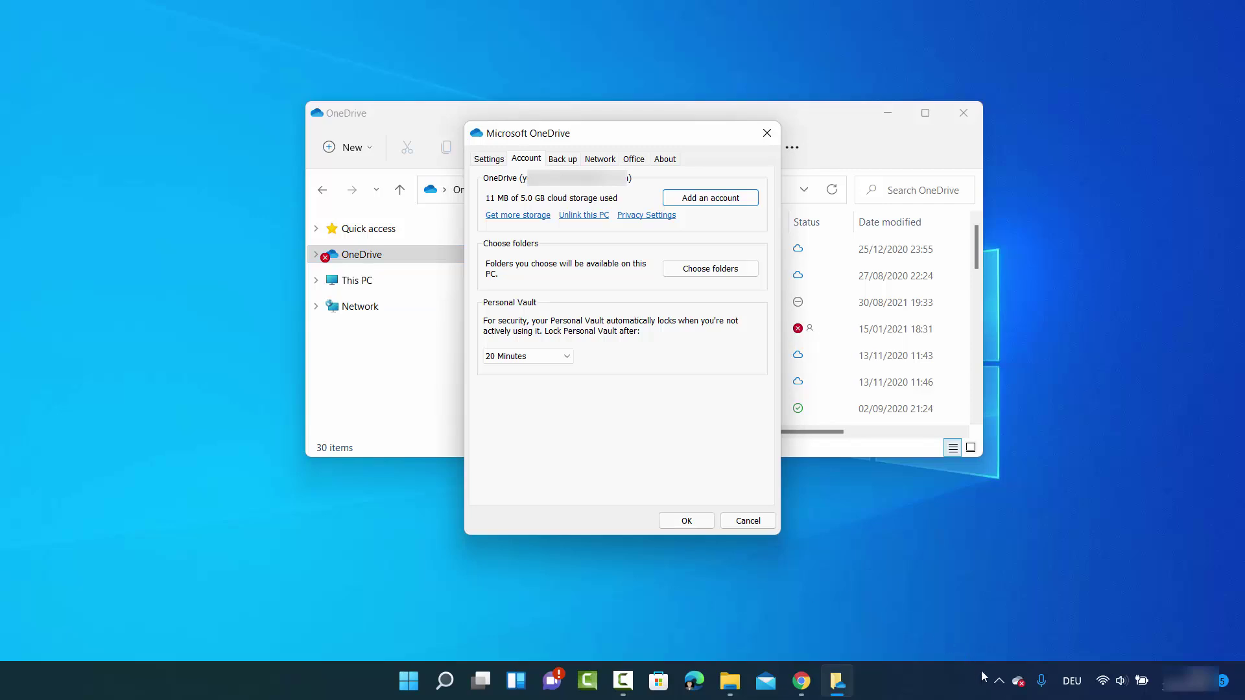
click(1019, 682)
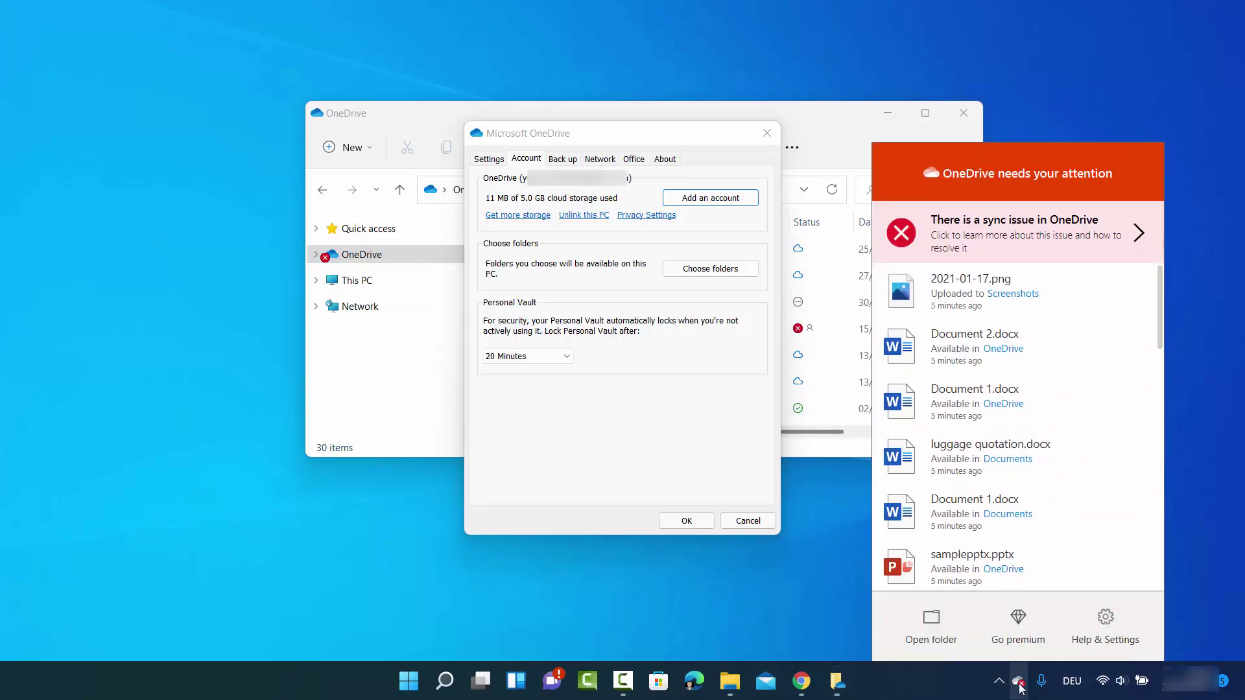
click(1103, 625)
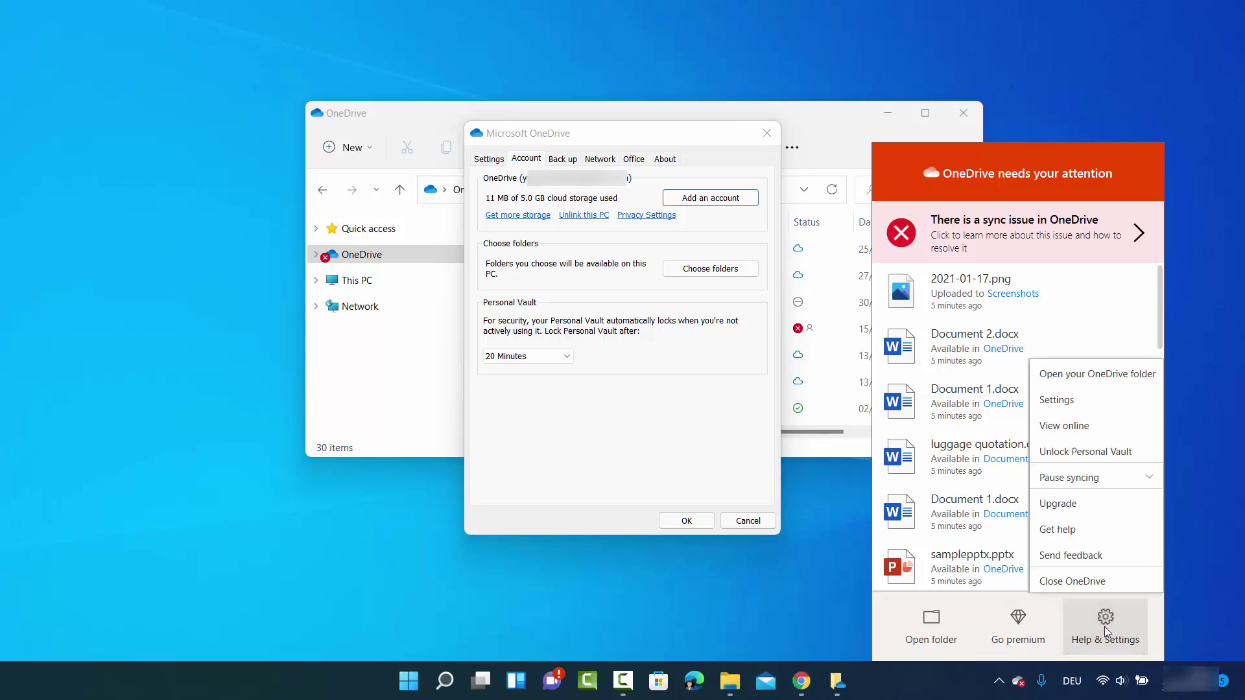
click(1054, 404)
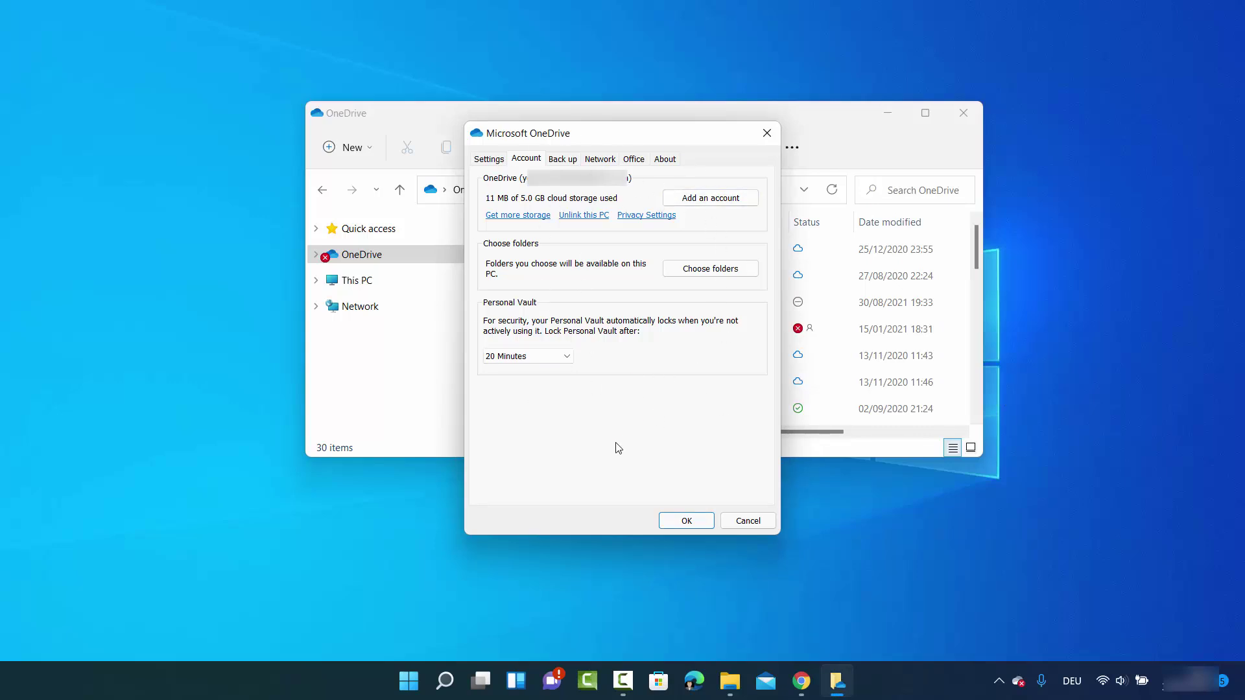
click(438, 686)
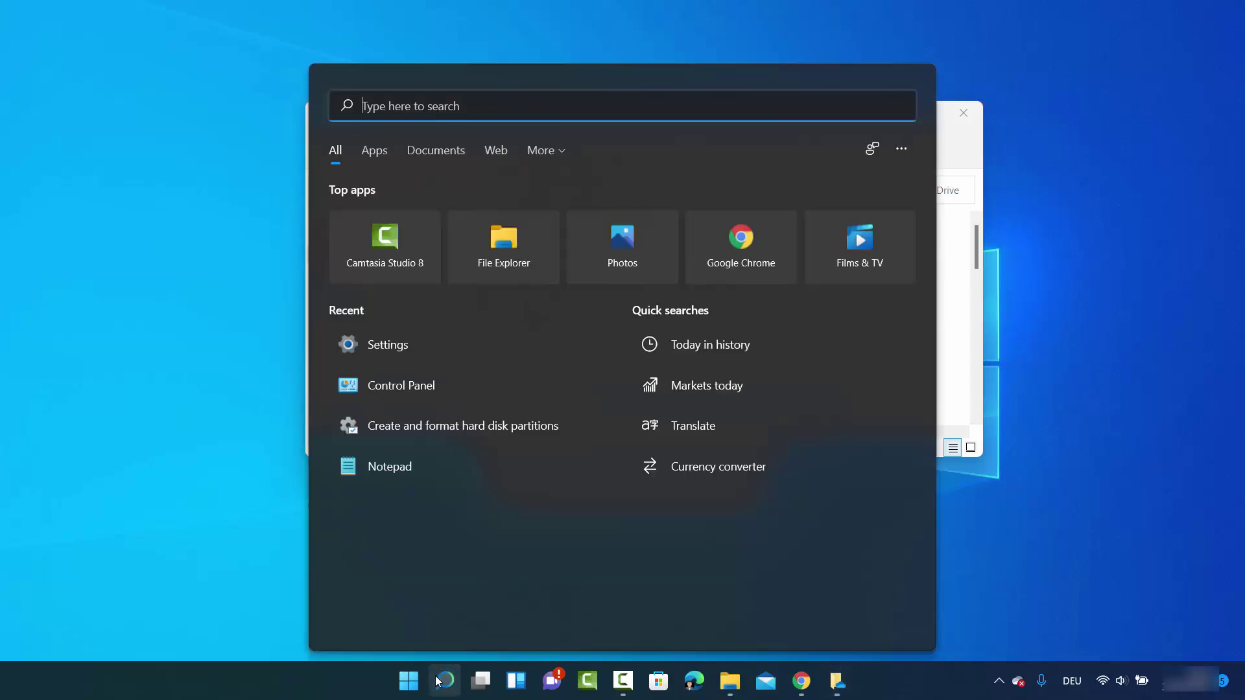
text(one)
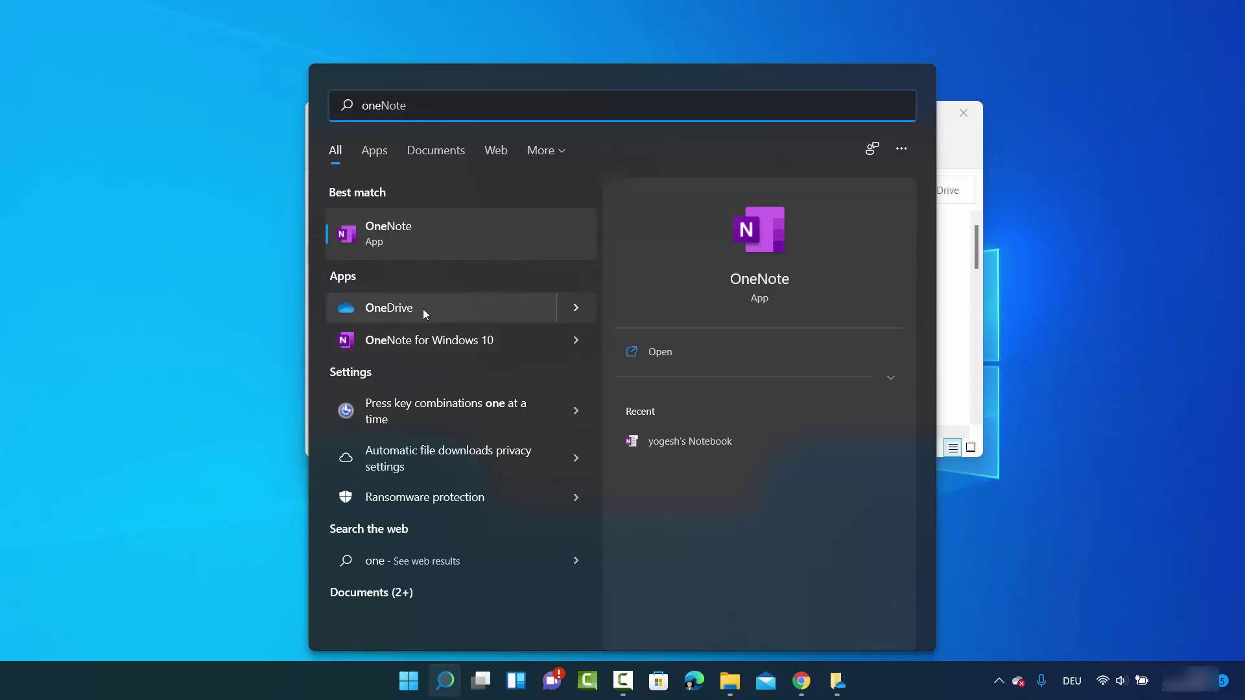
text(driv)
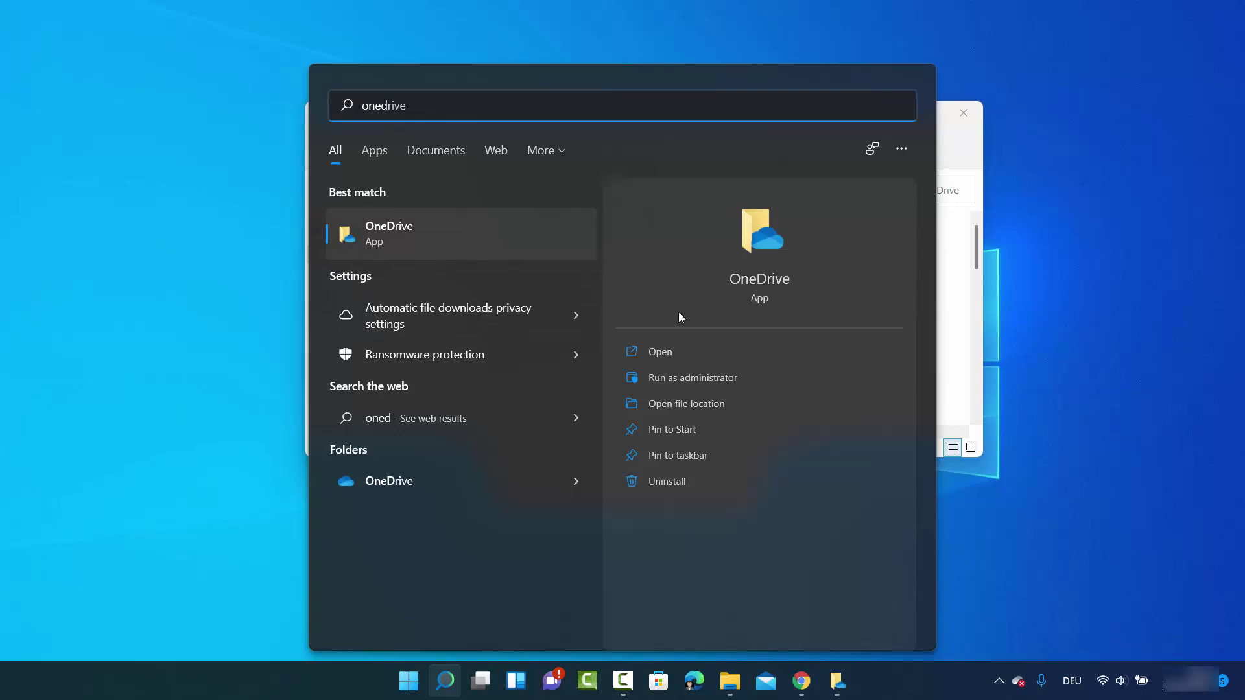
click(660, 352)
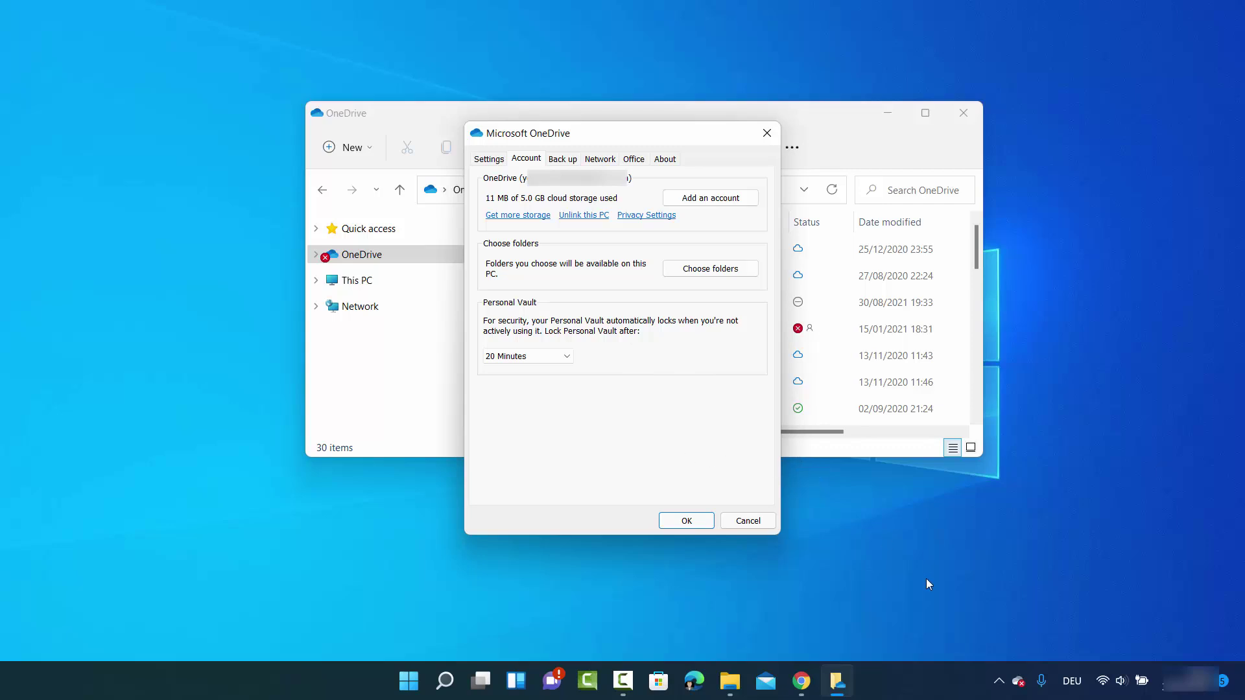
Step: Unlink this PC on the Account tab and confirm with Unlink account
mouse_move(1019, 689)
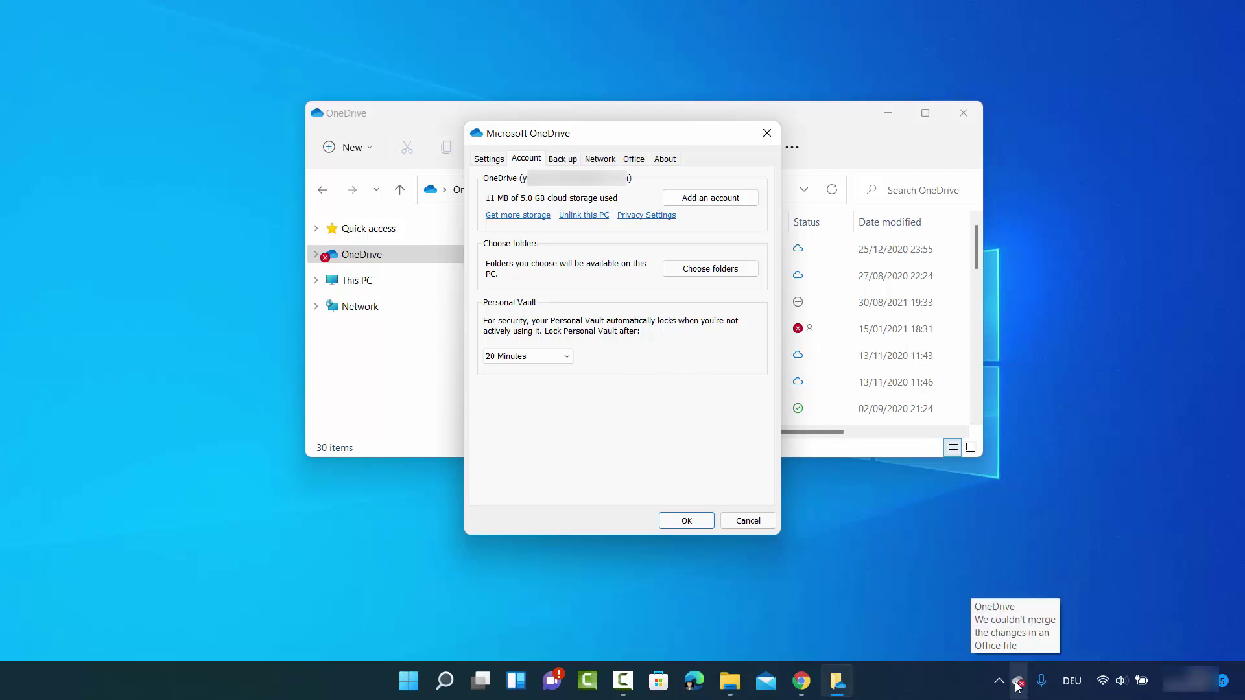
click(1014, 682)
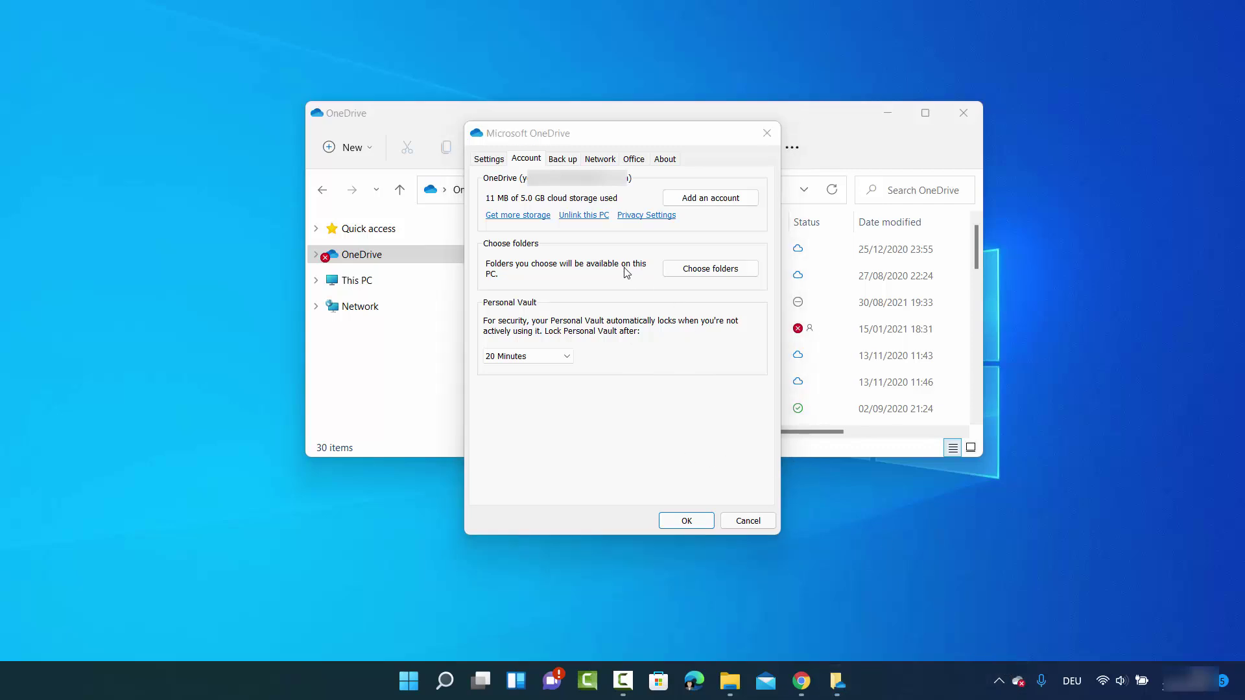
click(579, 221)
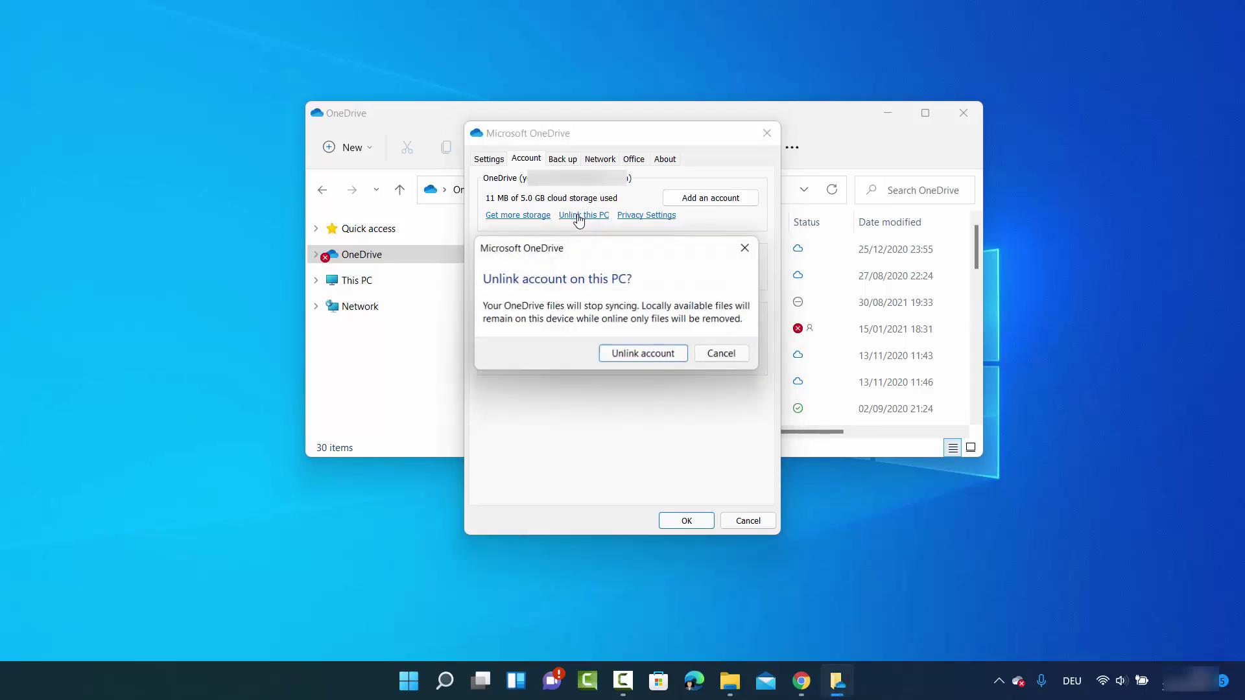
click(627, 356)
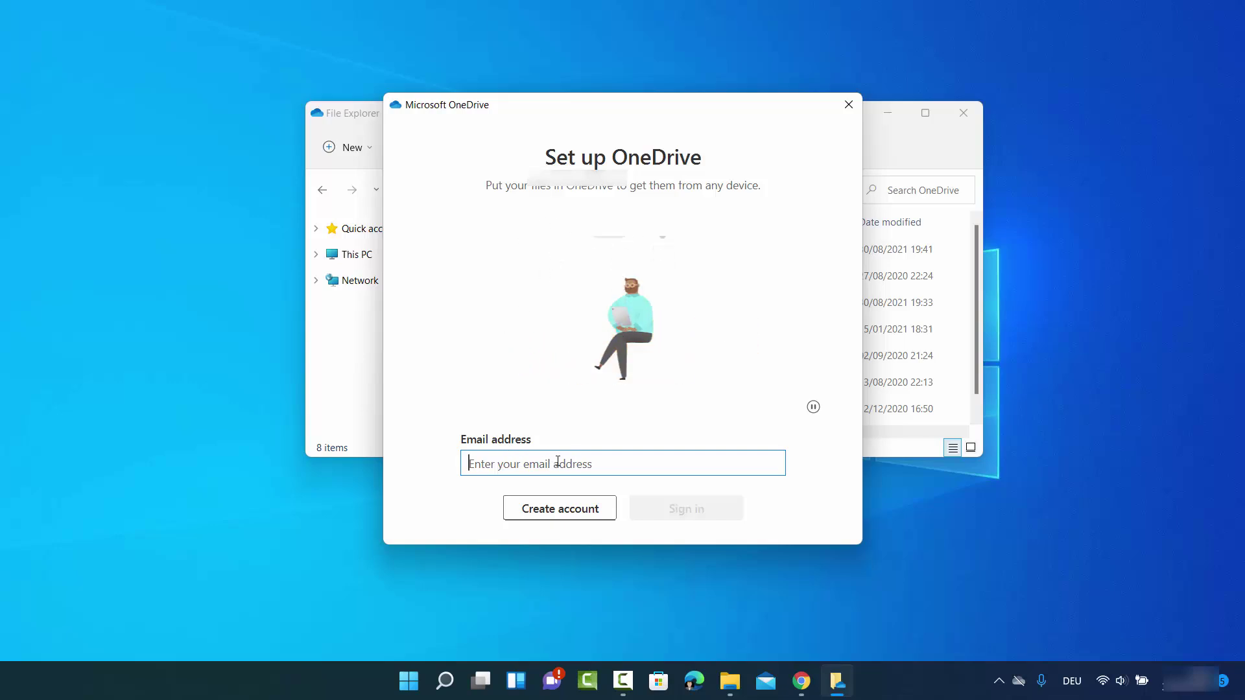
Step: Close the setup window and open the tray flyout reporting OneDrive isn't connected
click(849, 105)
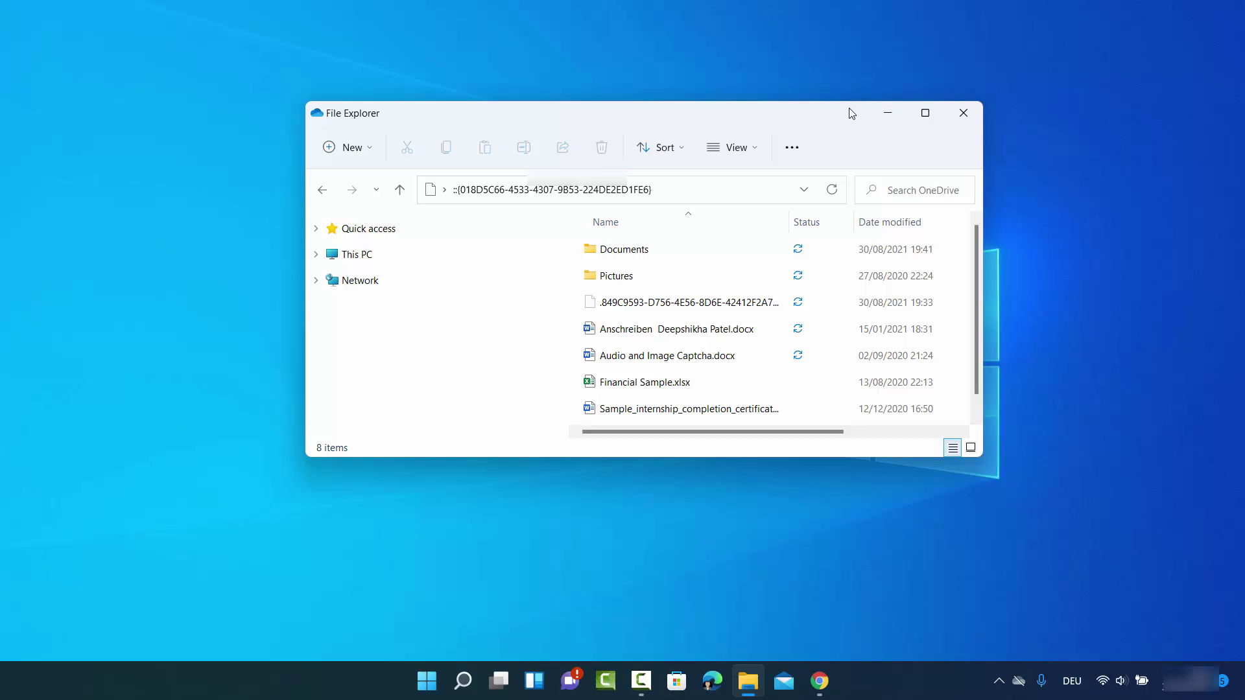
click(1019, 682)
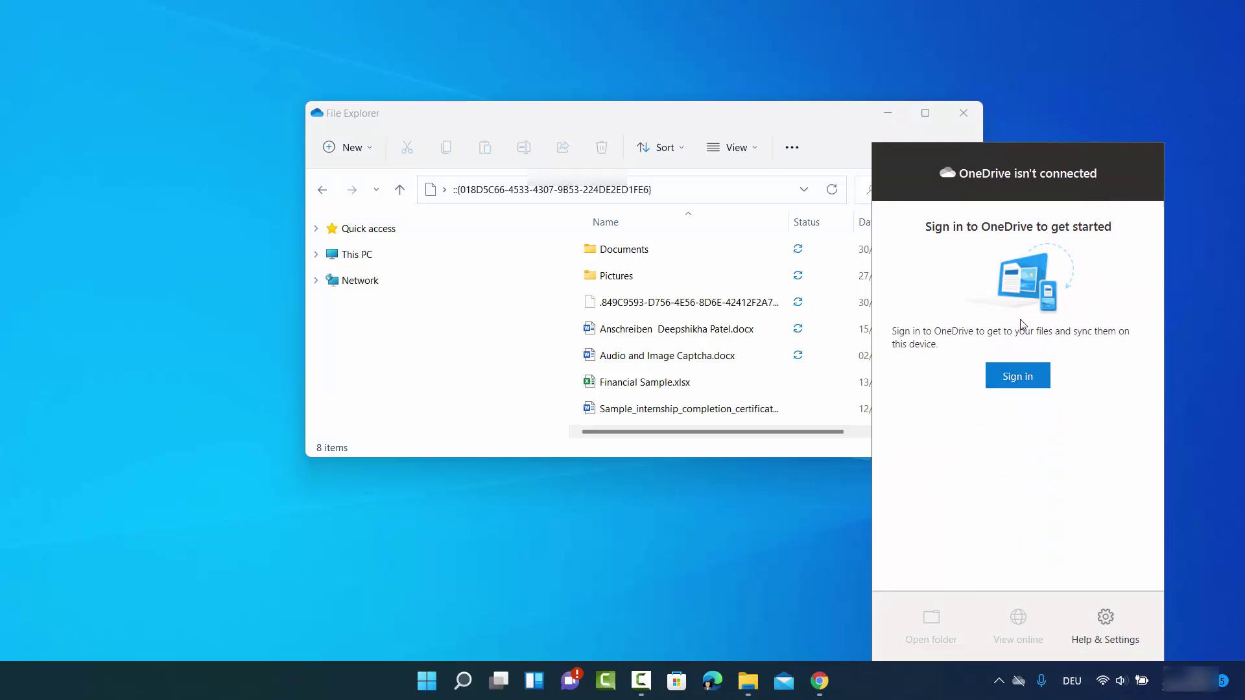
Step: Search Windows for 'oned' and launch the OneDrive app from the results
click(462, 681)
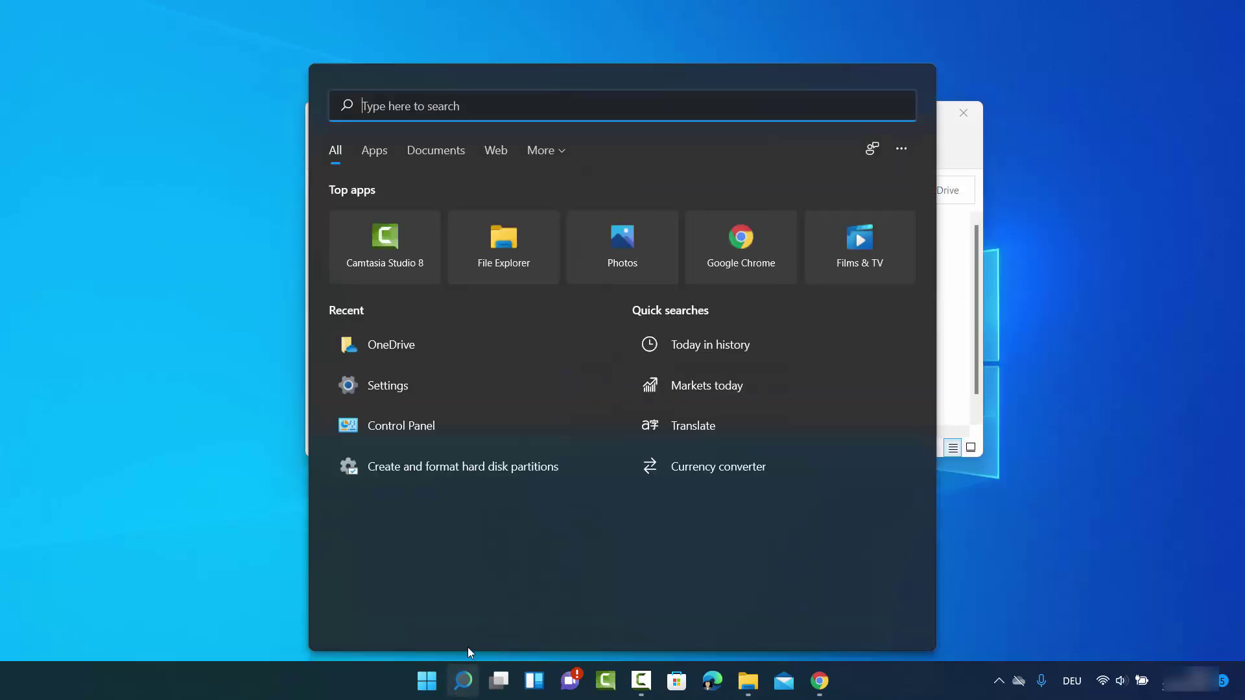
text(oned)
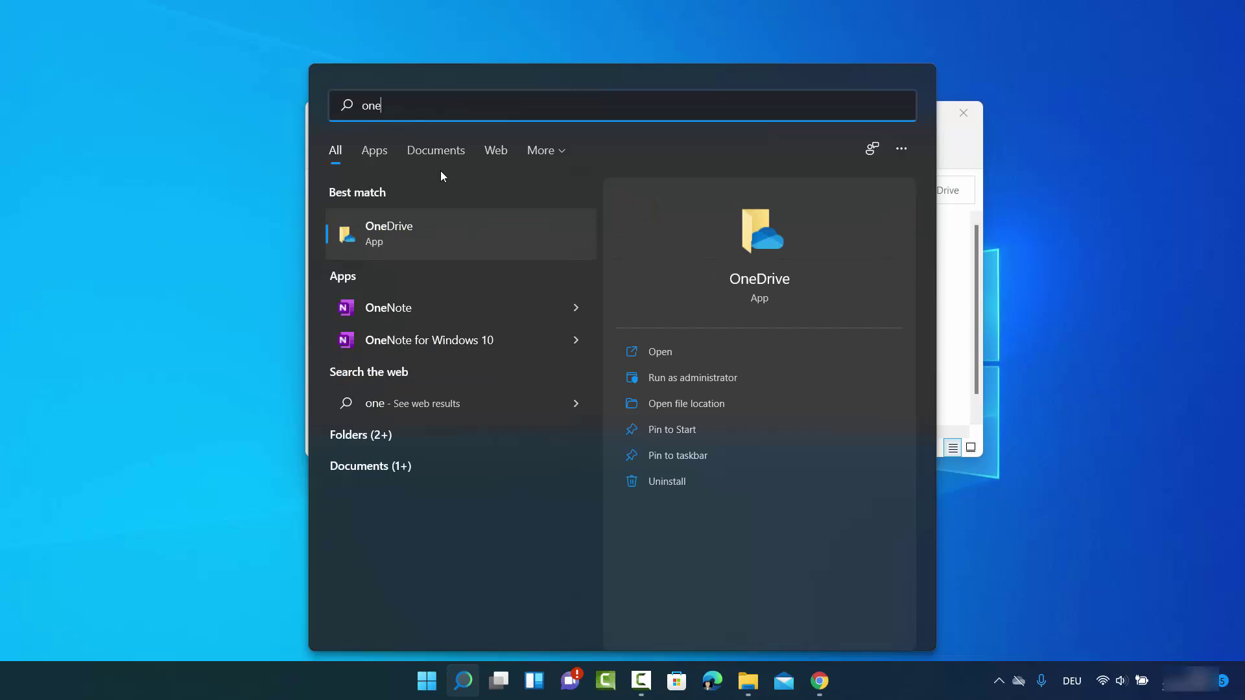
click(445, 234)
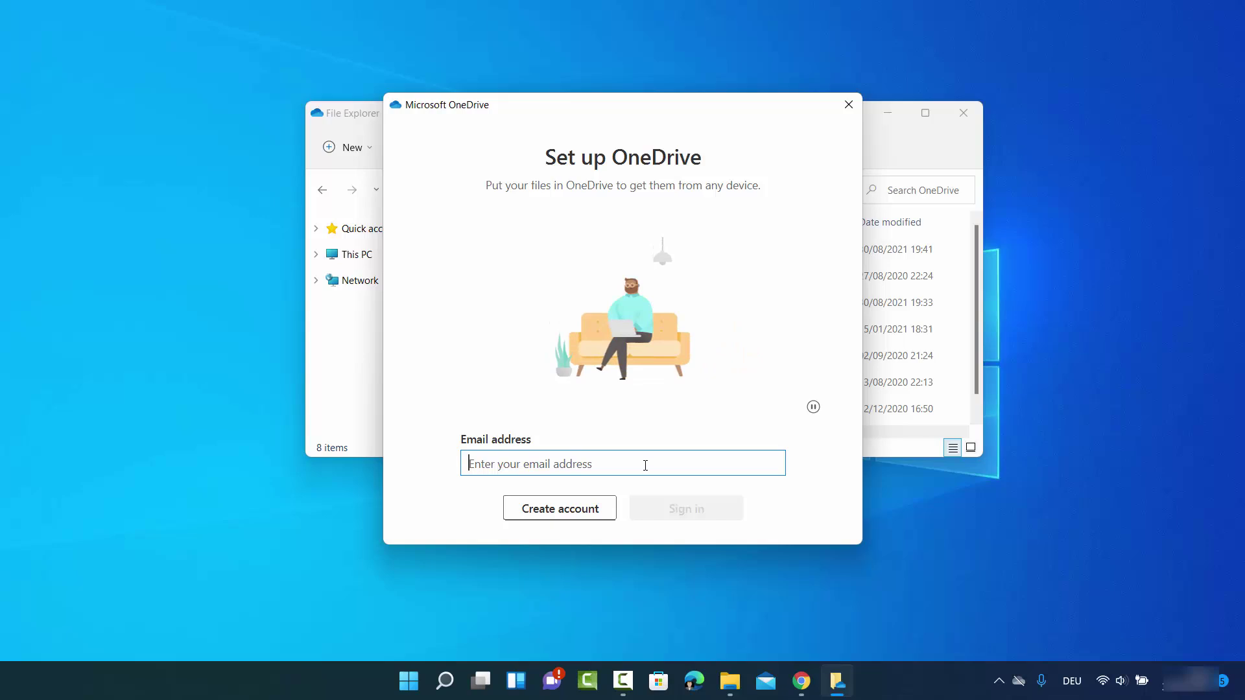
Step: Sign in with the account e-mail and password, then accept the privacy and optional-data pages
key(ctrl+v)
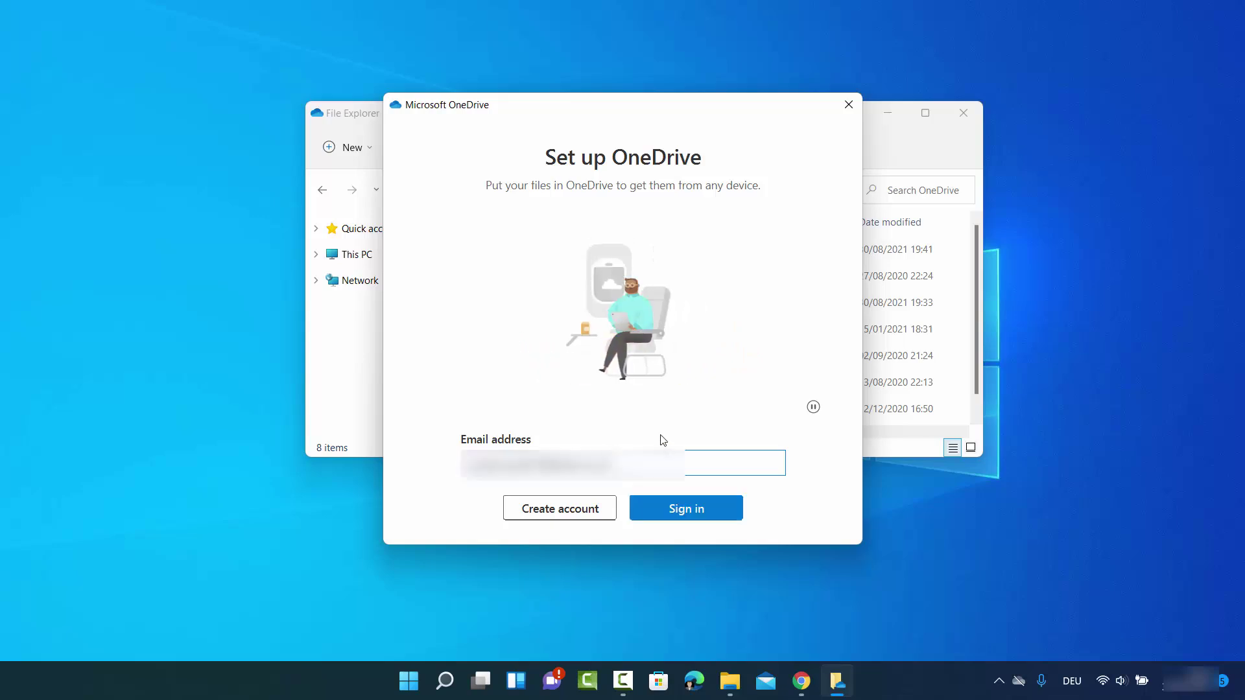
click(678, 510)
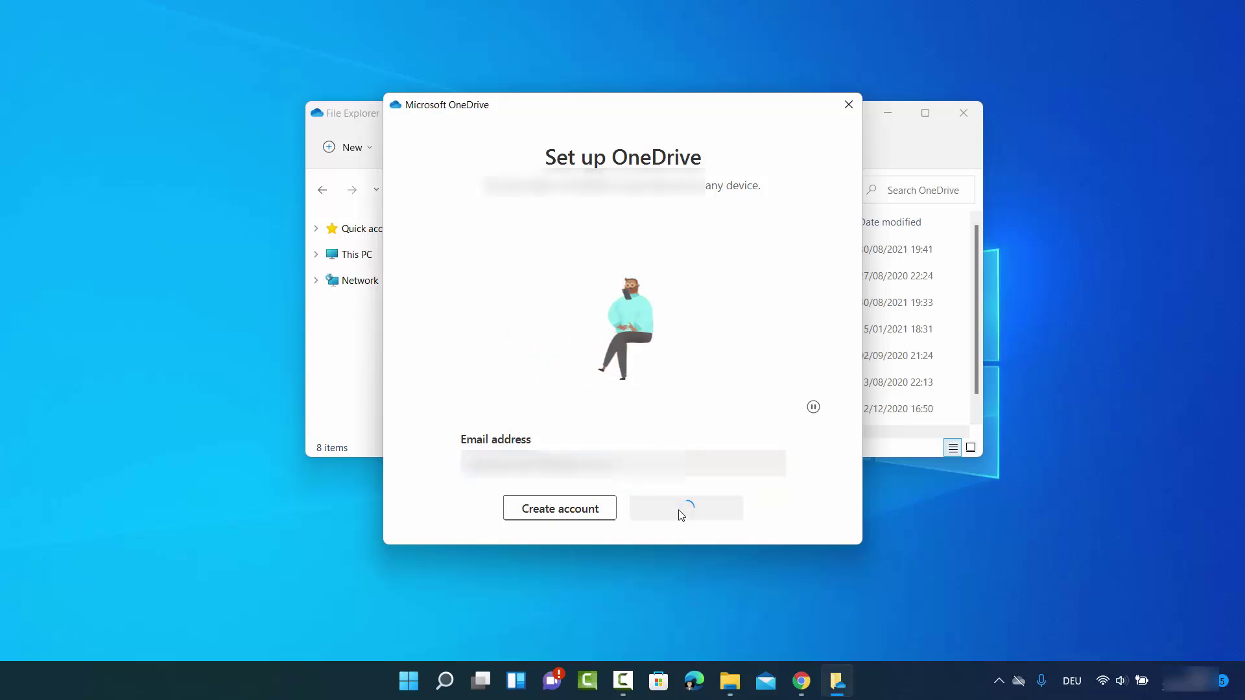
key(ctrl+v)
click(737, 331)
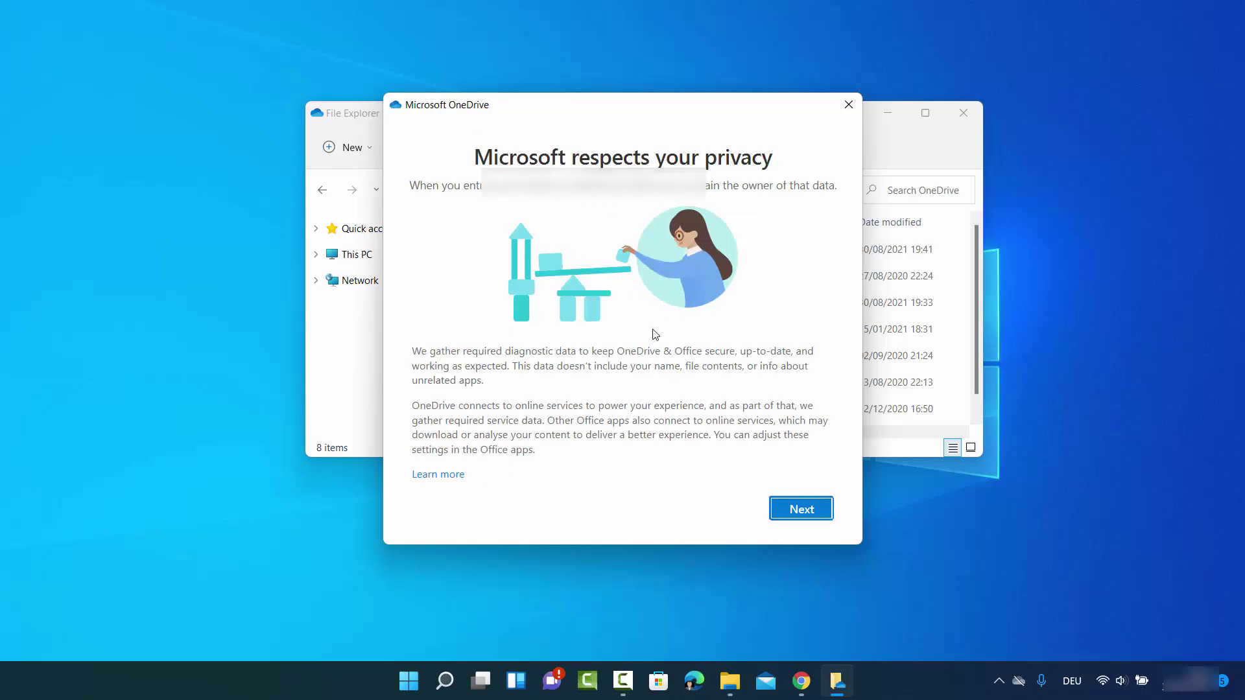
click(789, 516)
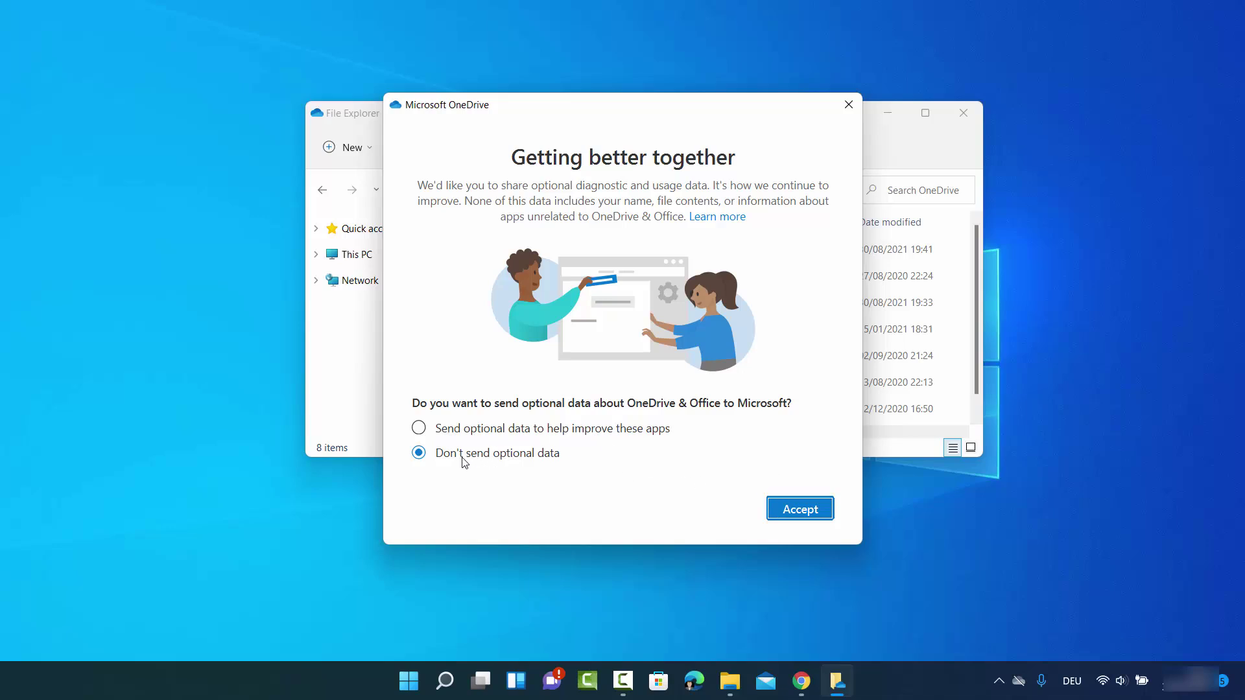
click(800, 511)
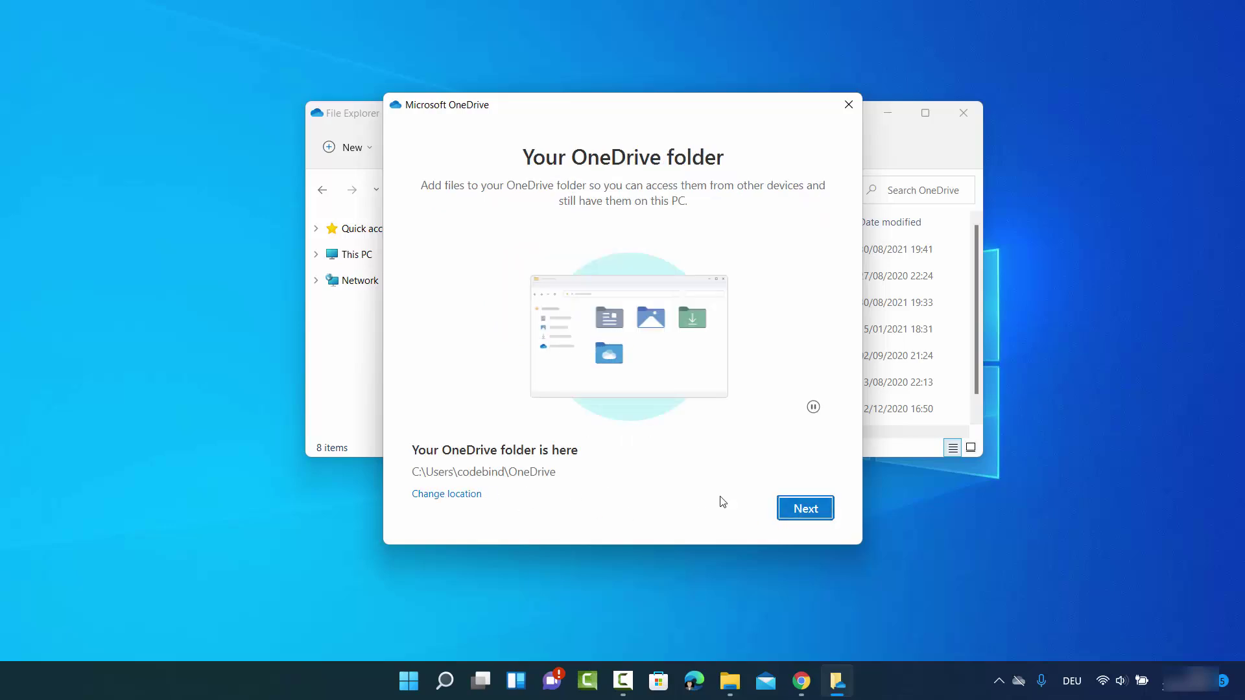
Step: Keep the existing C:\Users\codebind\OneDrive folder and decline the premium offer
click(805, 508)
click(550, 405)
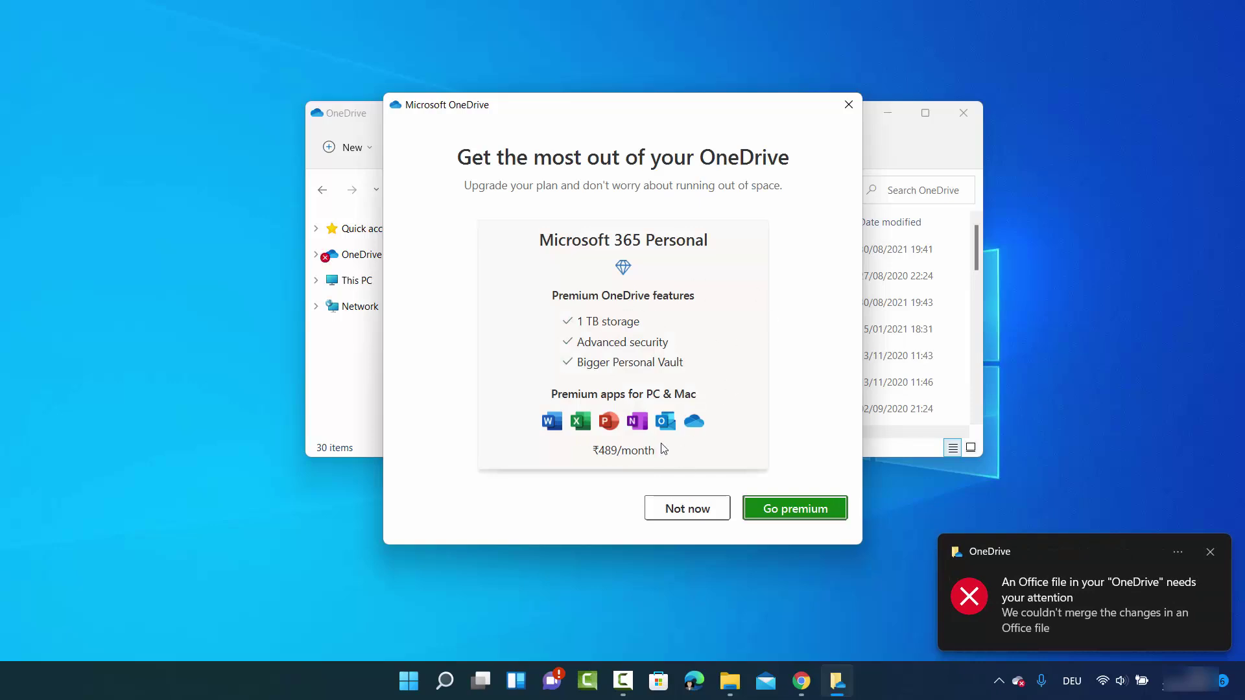
click(676, 519)
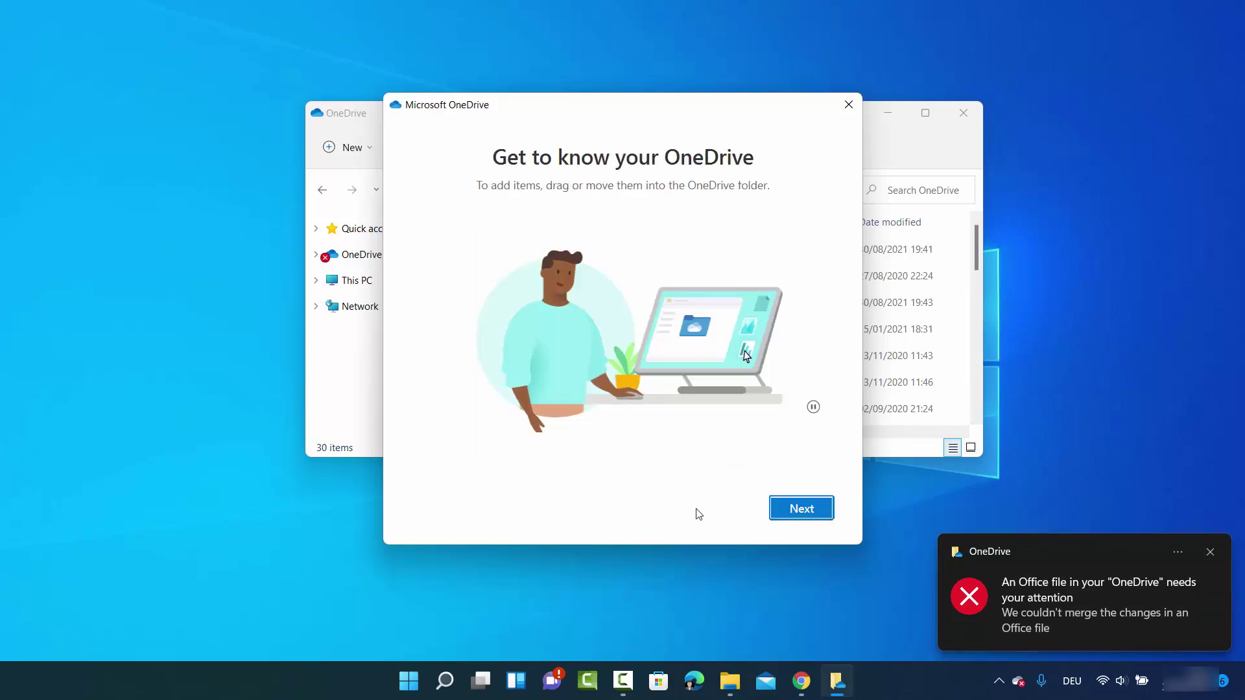
Step: Skip the intro pages and mobile app offer, then open the synced OneDrive folder
click(775, 510)
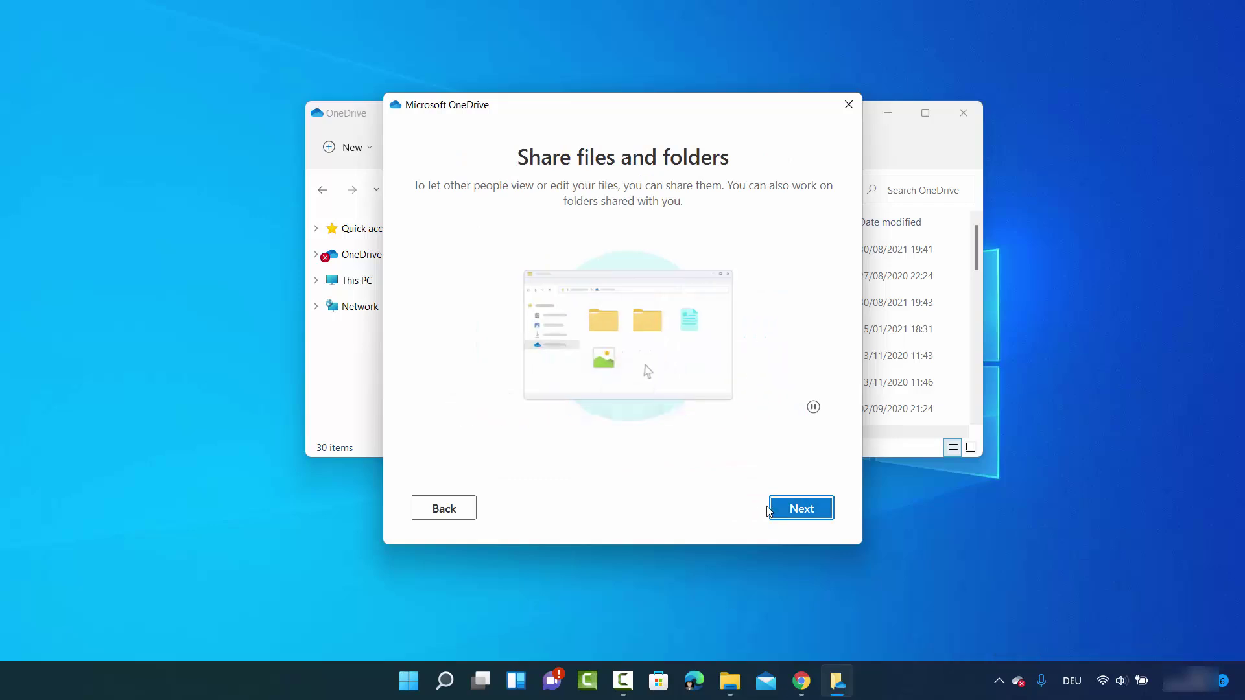
click(786, 512)
click(779, 512)
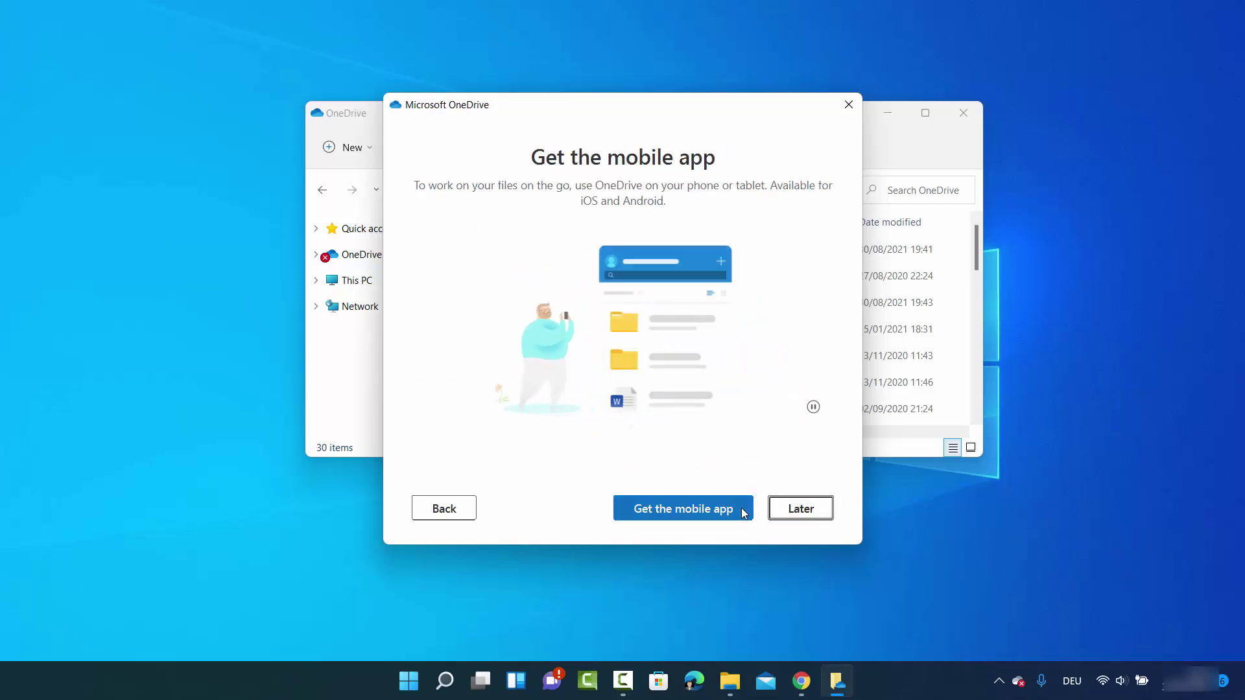
click(797, 512)
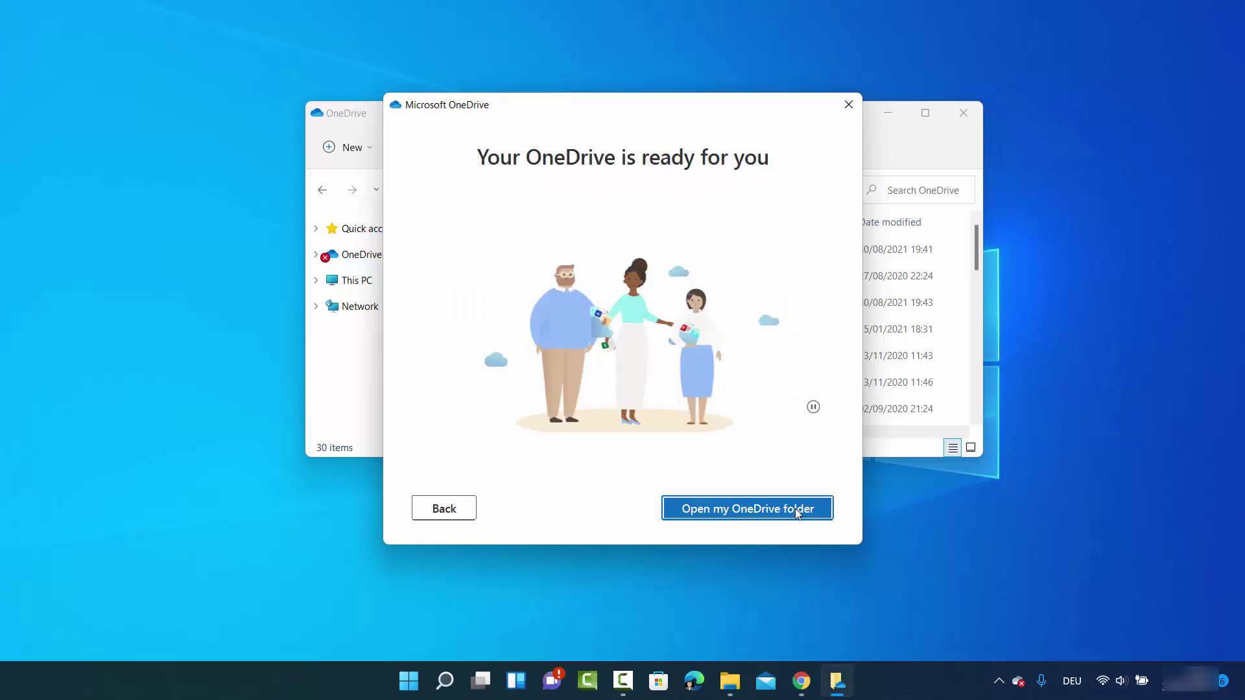
click(720, 510)
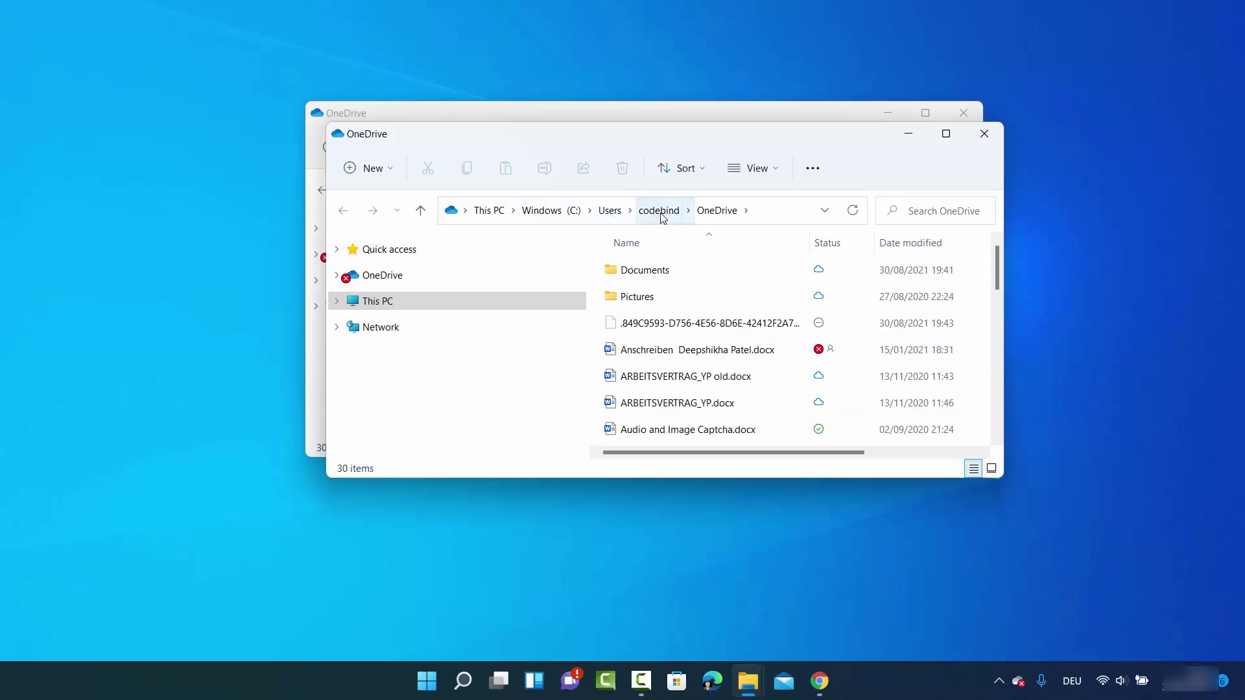
click(774, 213)
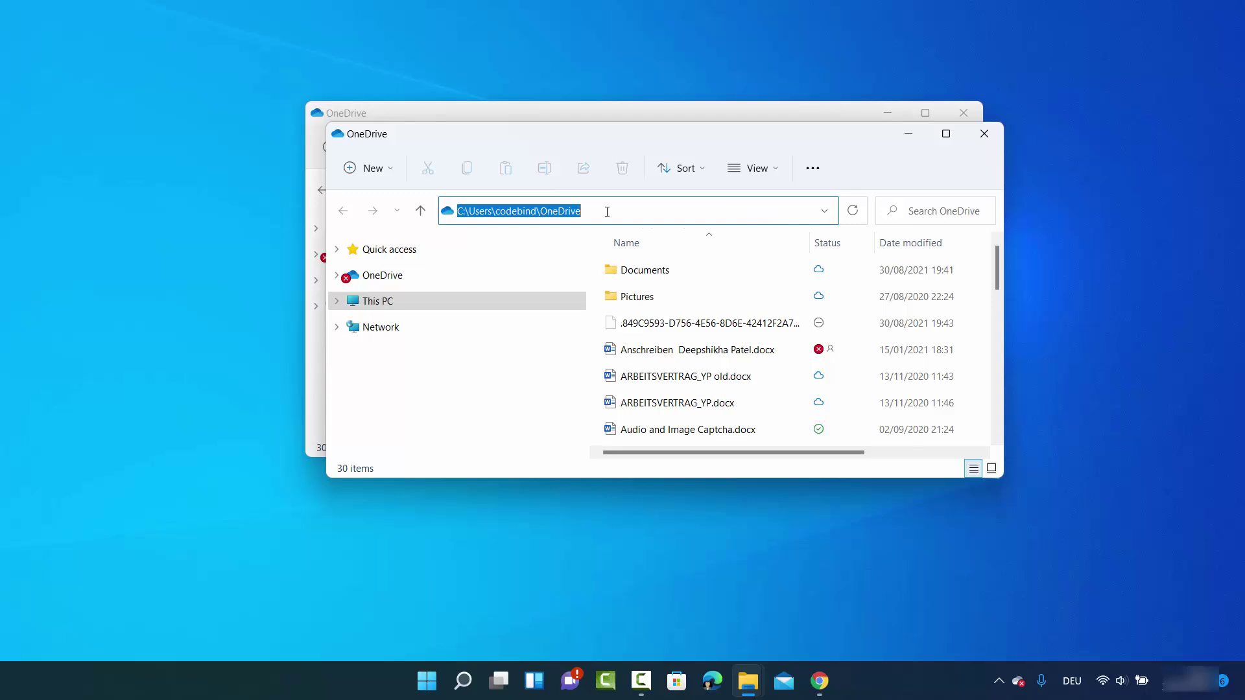
double_click(525, 213)
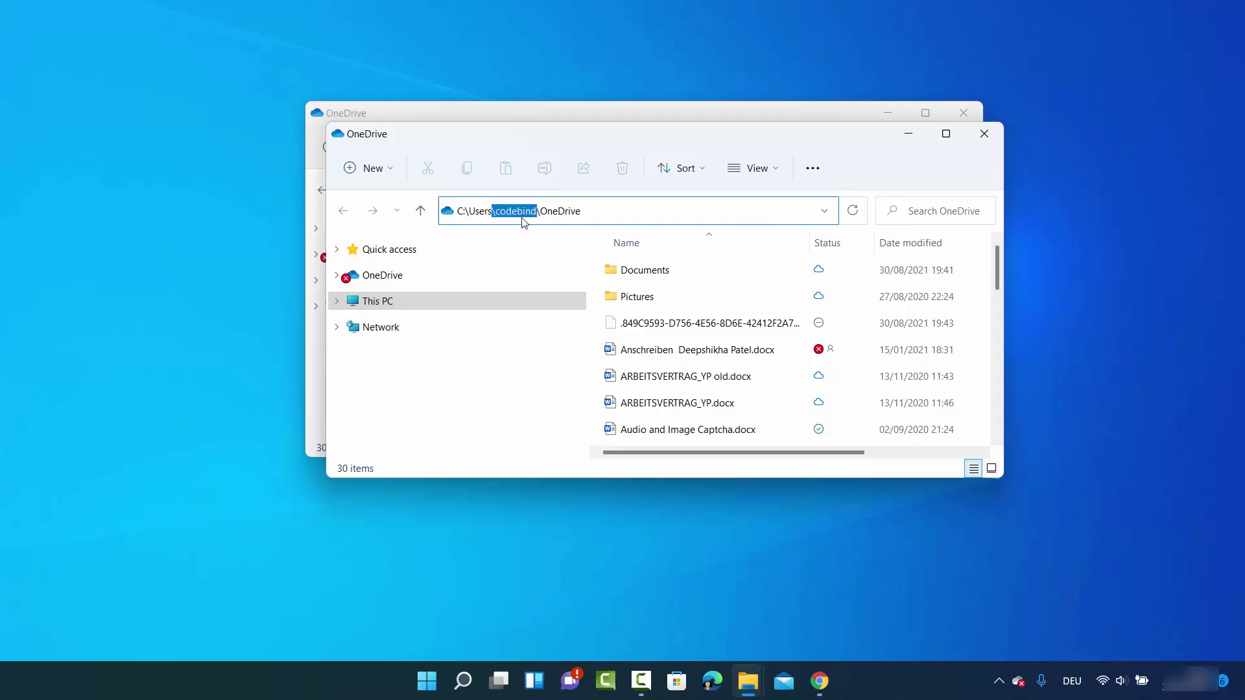
click(533, 414)
click(739, 587)
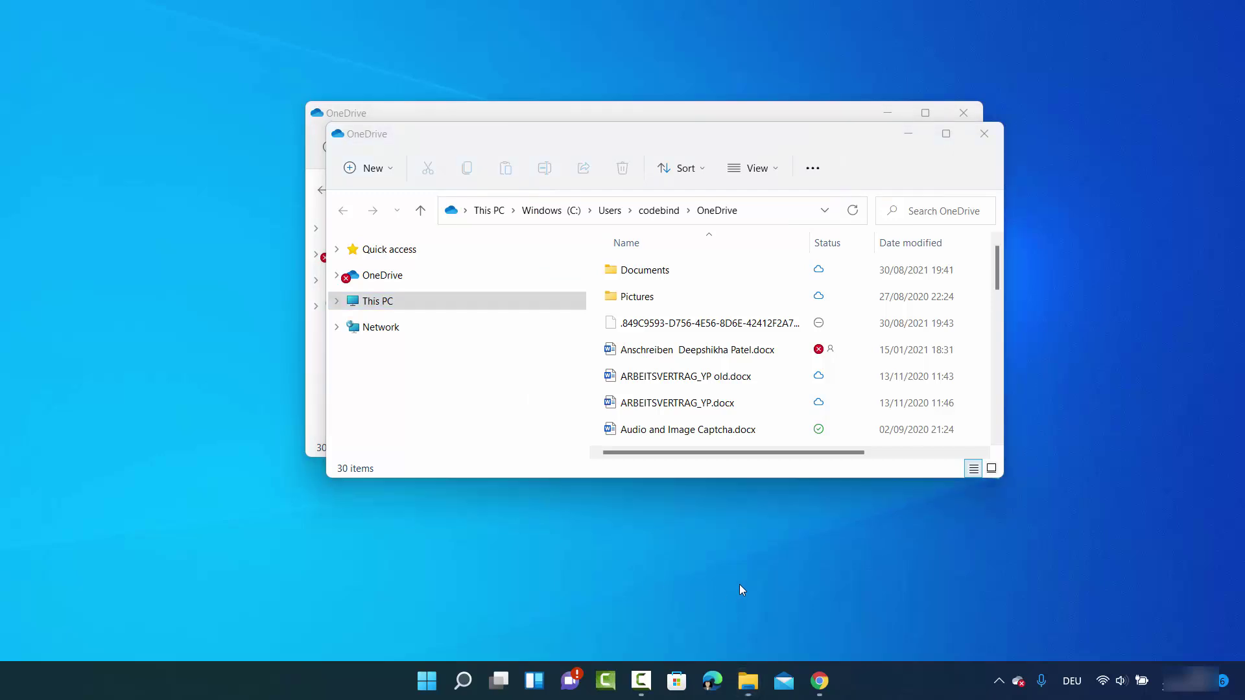